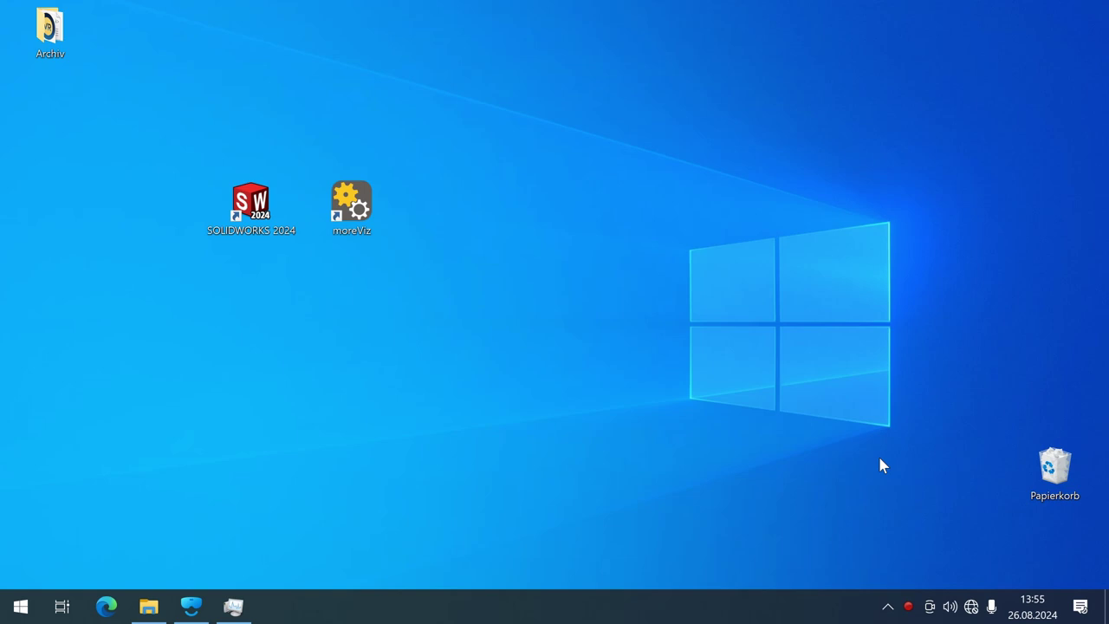
Launch moreViz, start the Application Enabler, and add SolidWorks with Locate Known Apps
double_click(391, 191)
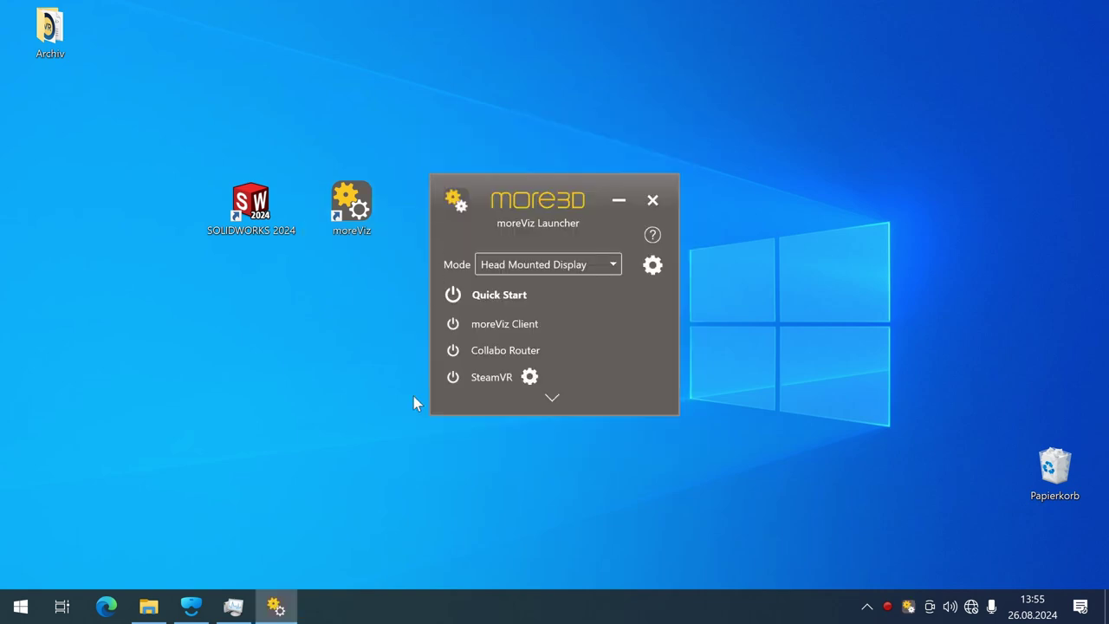
click(553, 399)
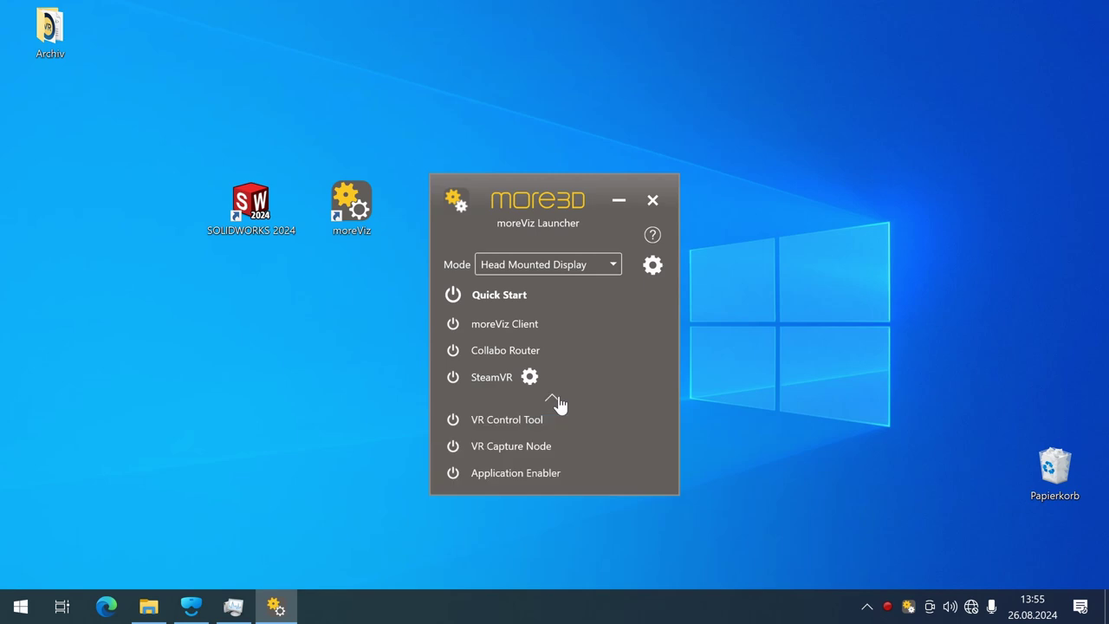
click(524, 473)
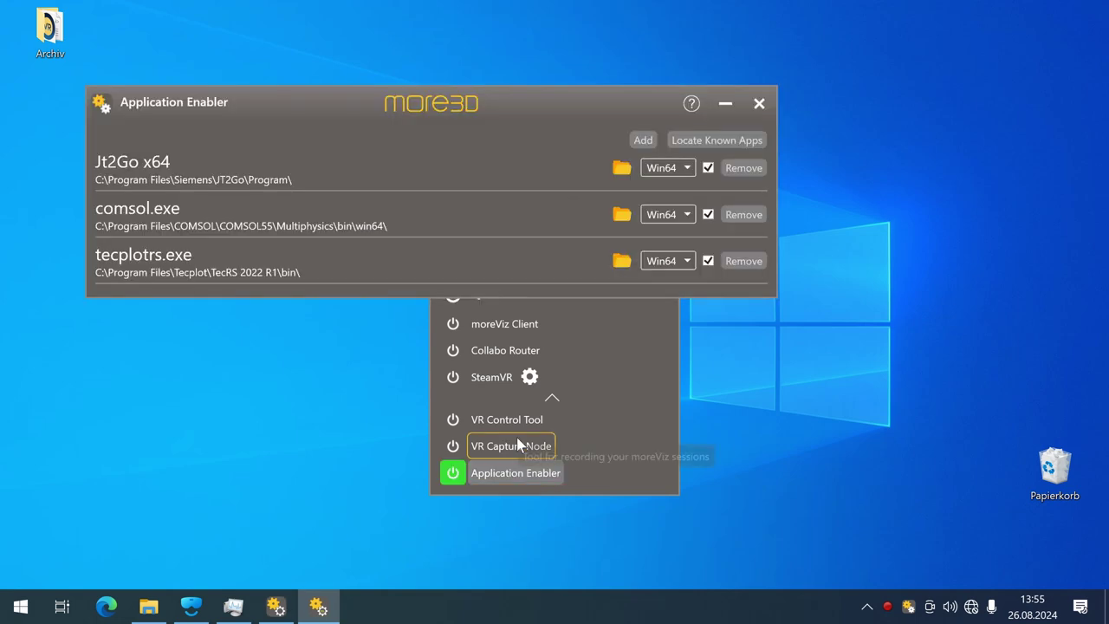
click(732, 142)
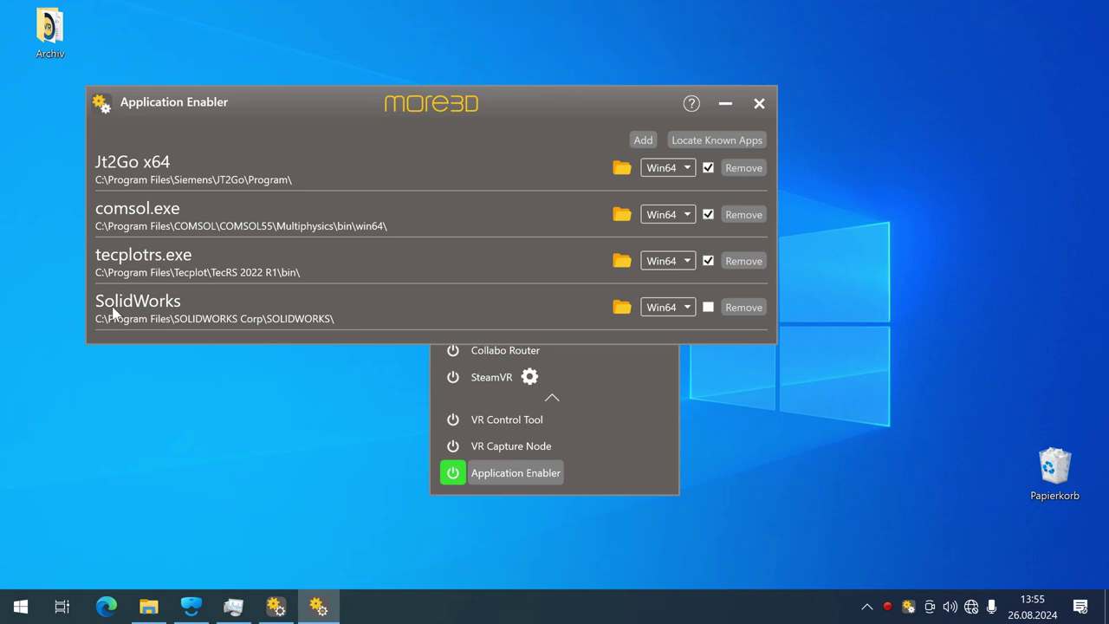
mouse_move(194, 323)
click(652, 141)
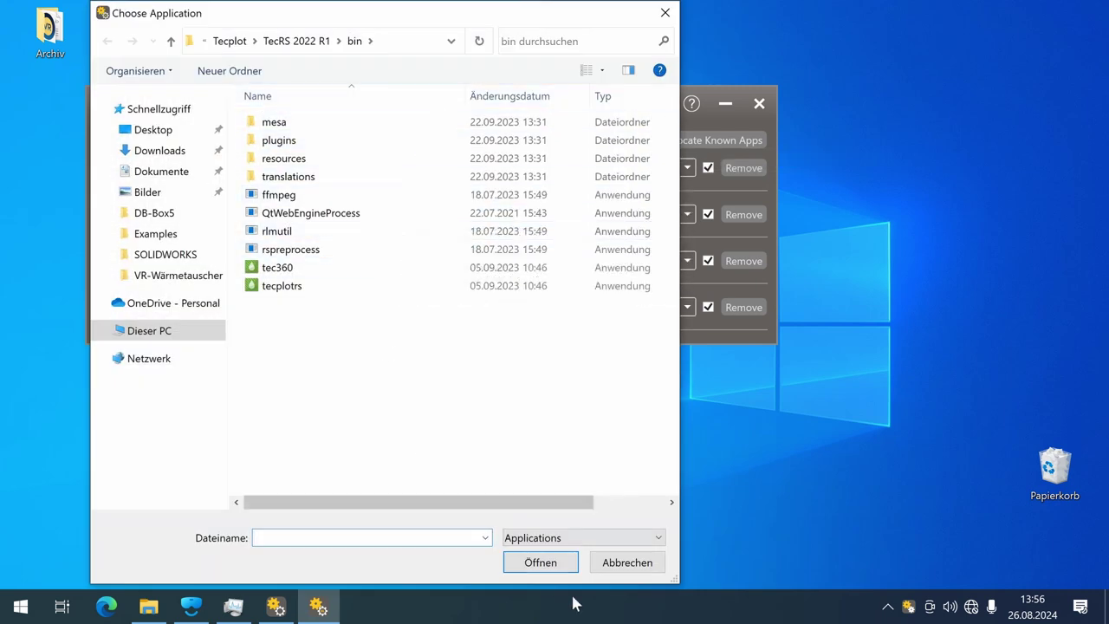
click(627, 562)
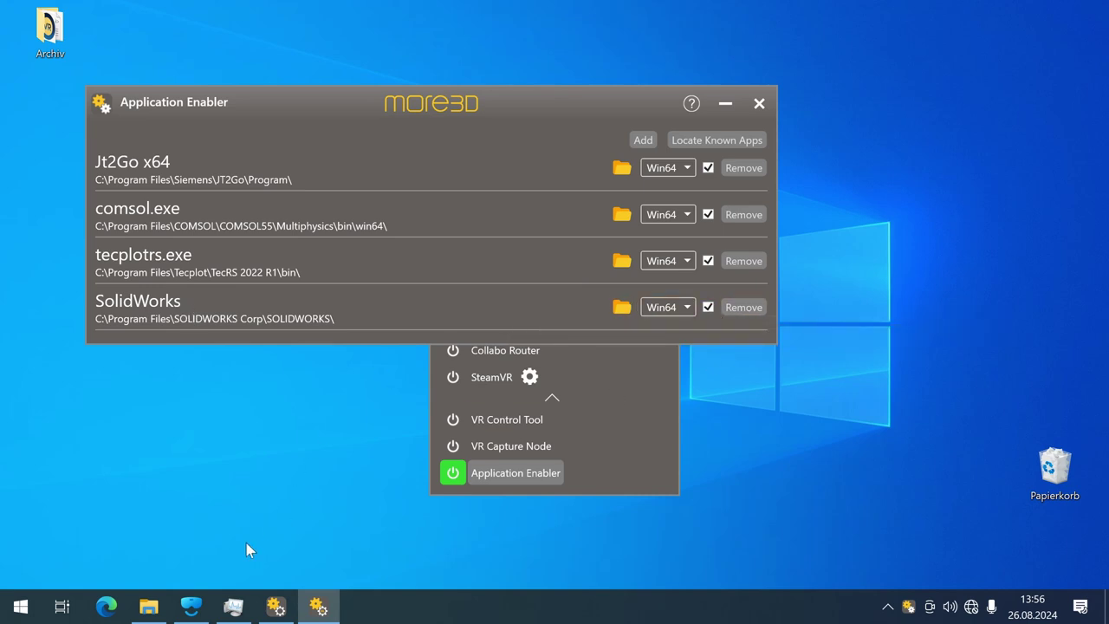
click(233, 608)
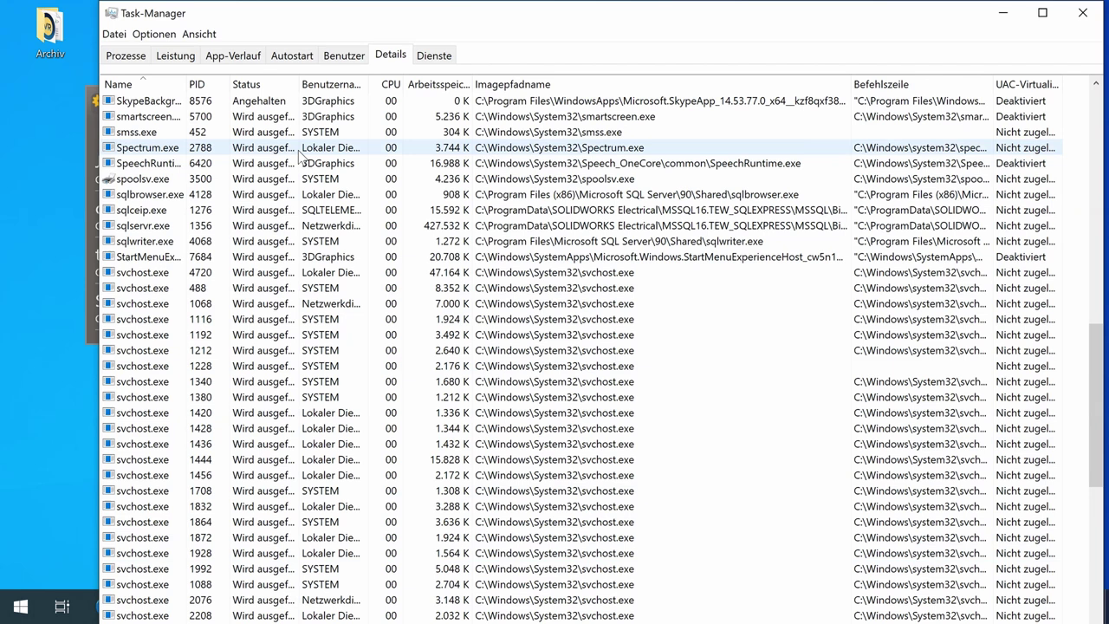
scroll(557, 247, up, 4)
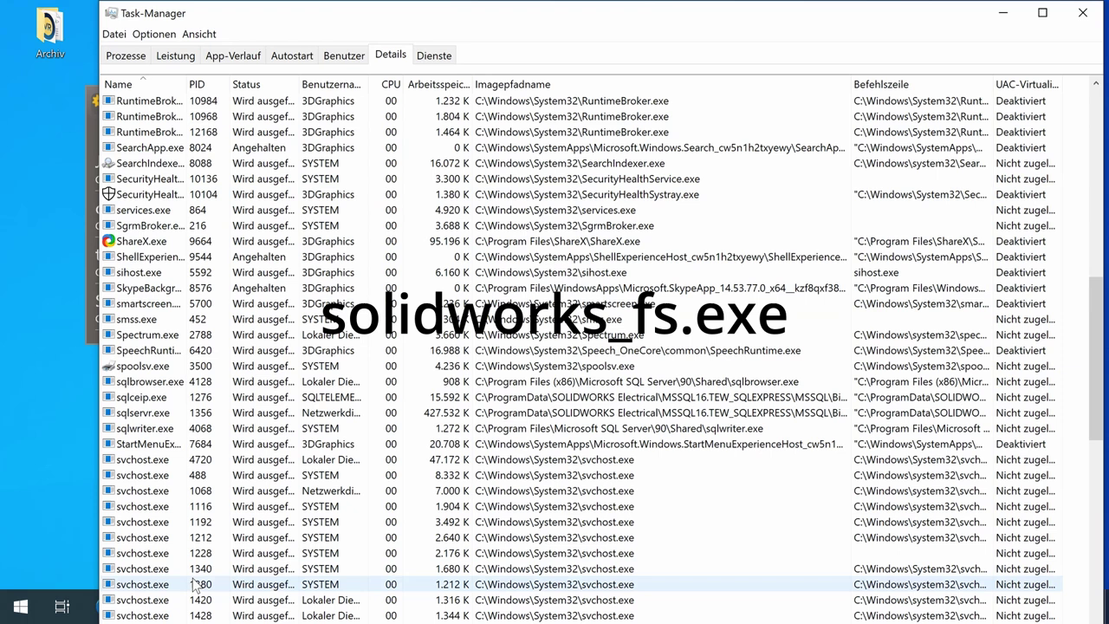
click(1082, 12)
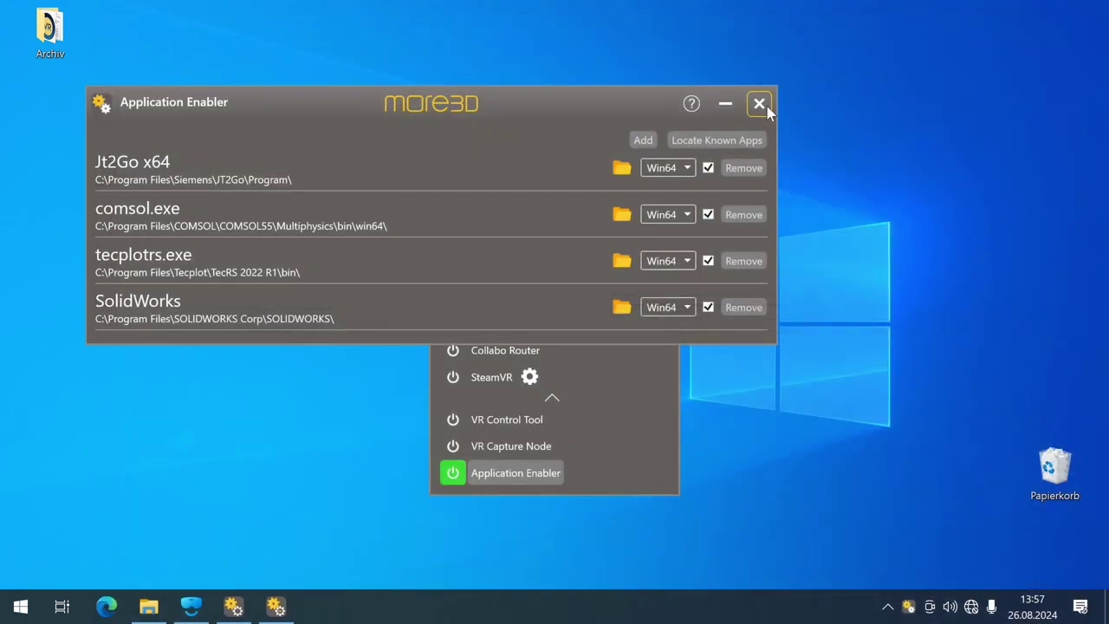
Close the Application Enabler, start SteamVR, move its window and the launcher aside, and open client settings
click(759, 104)
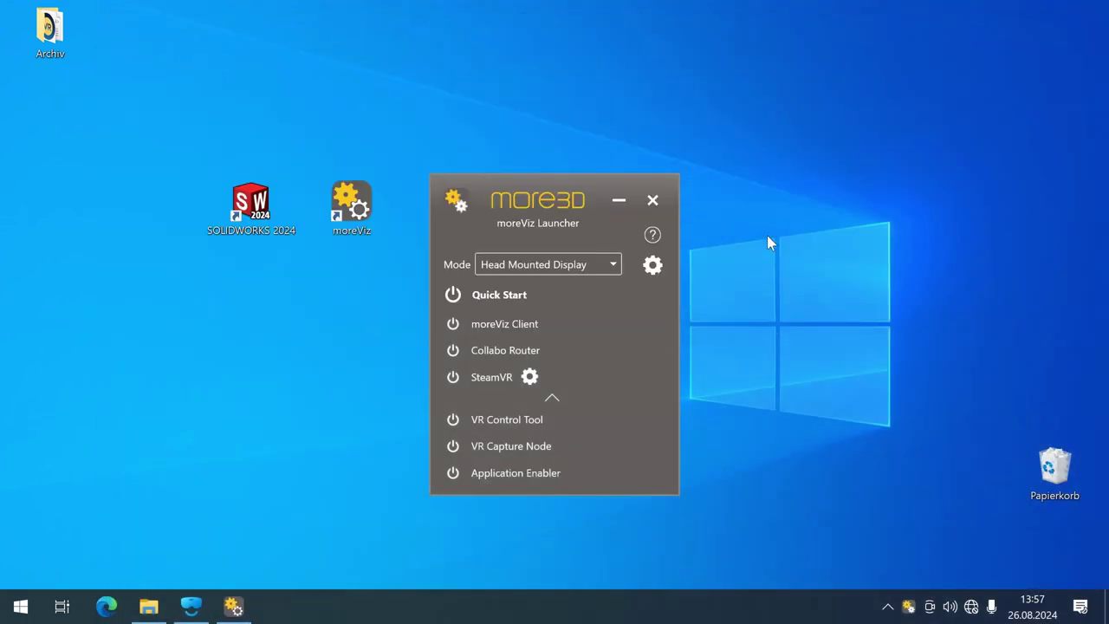
click(489, 380)
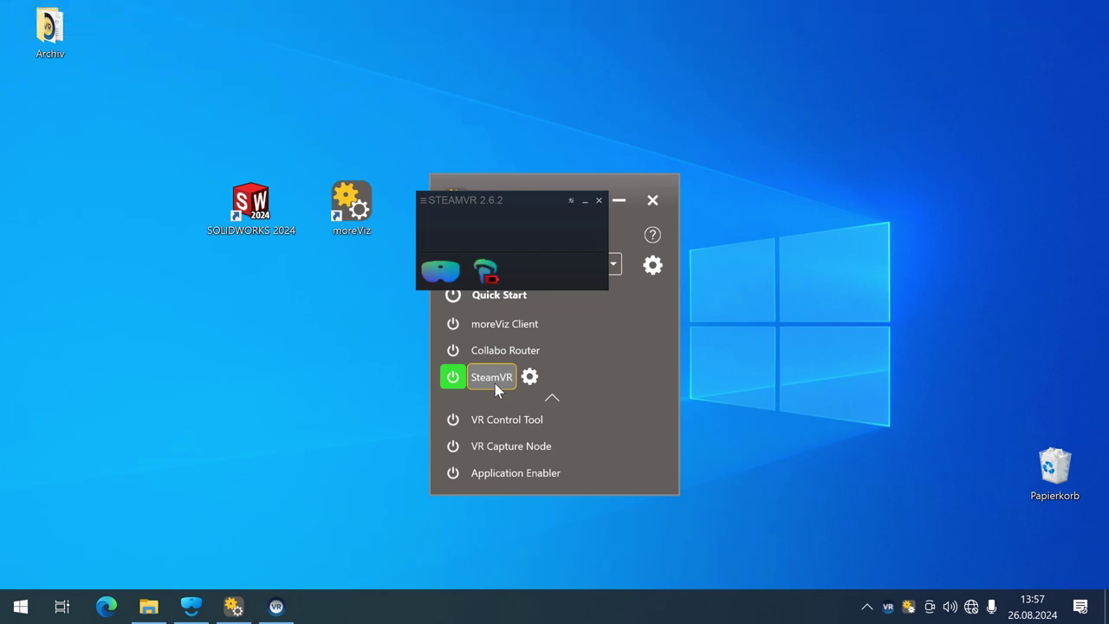
drag(532, 199, 994, 487)
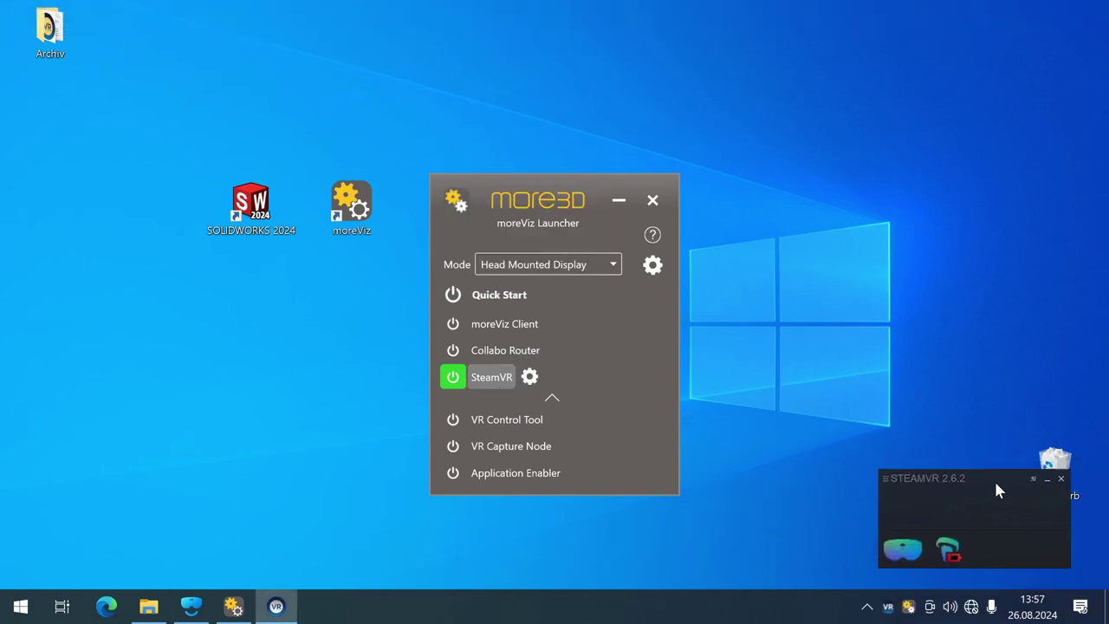
drag(542, 185, 923, 96)
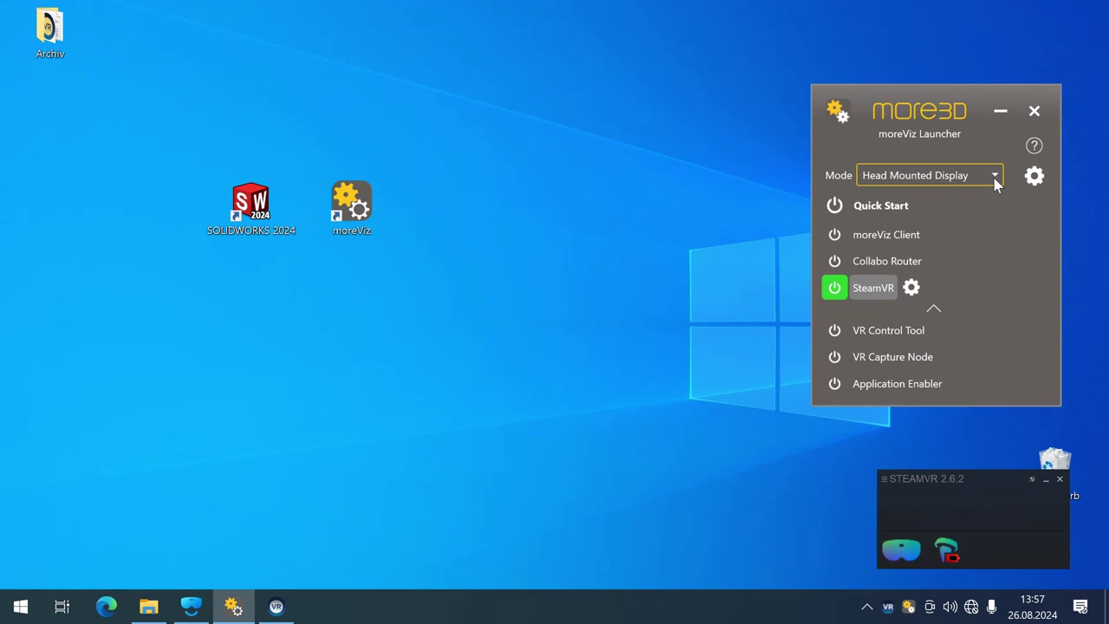
click(1034, 176)
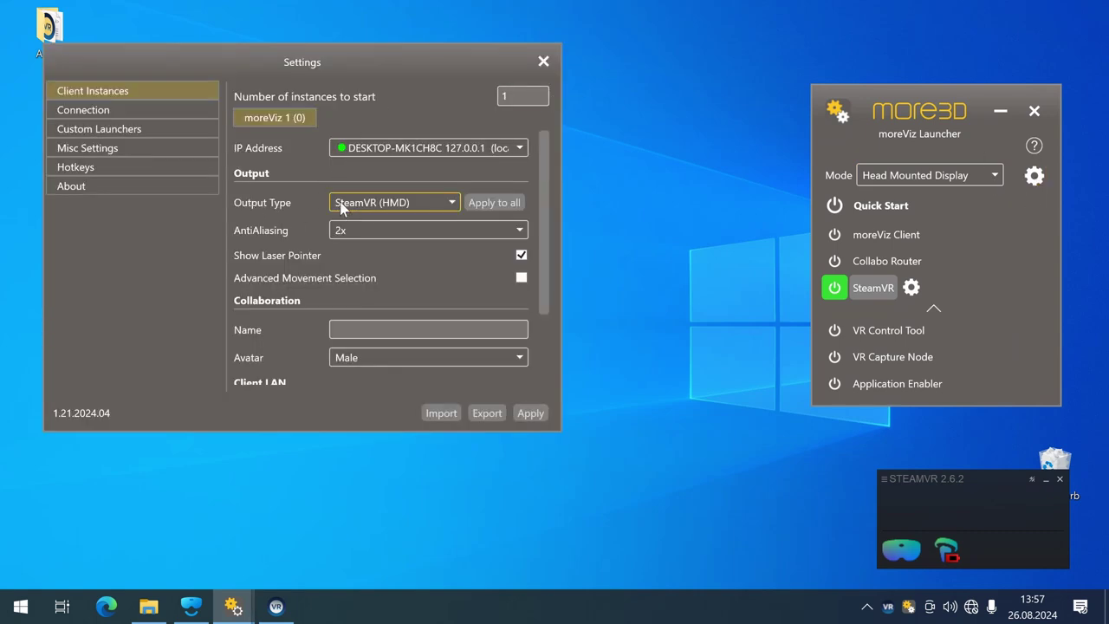
Keep output type SteamVR (HMD) and 2x anti-aliasing, then close the client settings
click(433, 202)
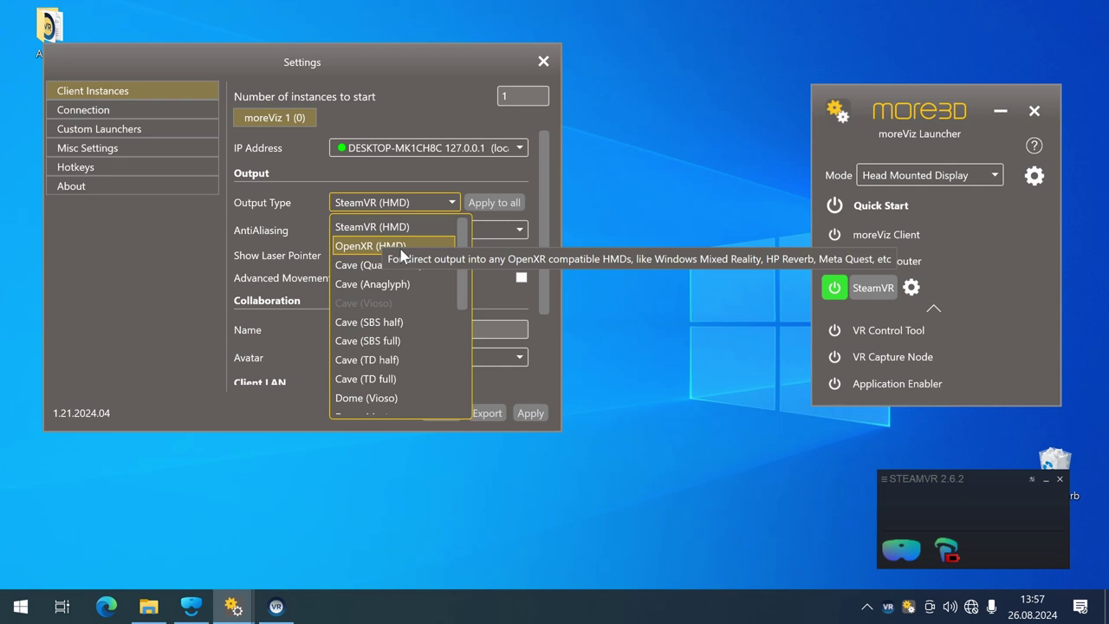
click(523, 260)
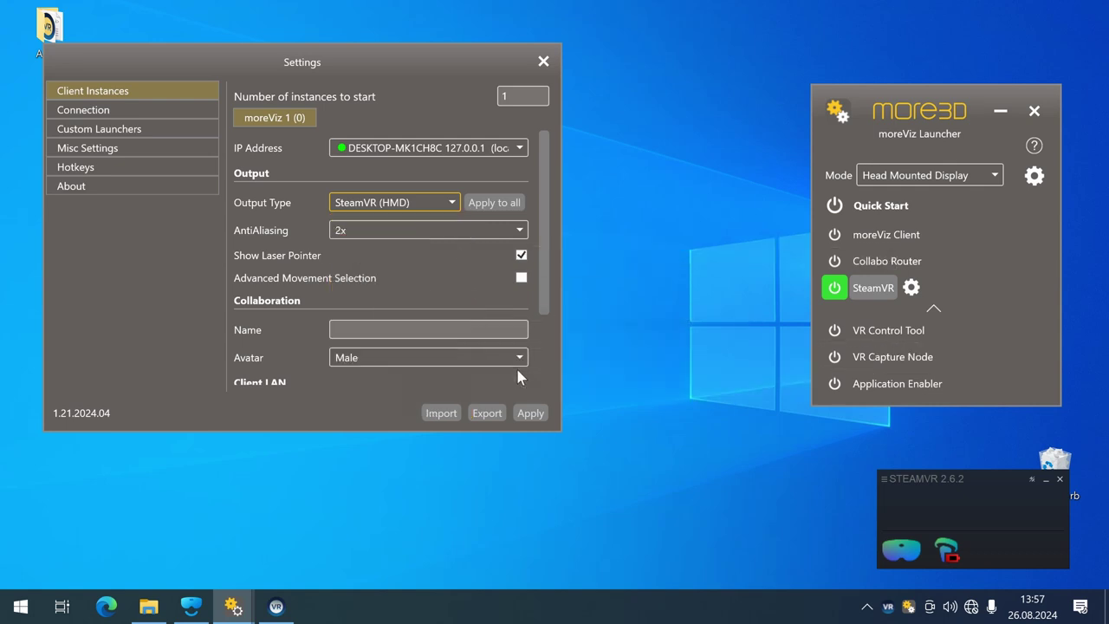
click(376, 231)
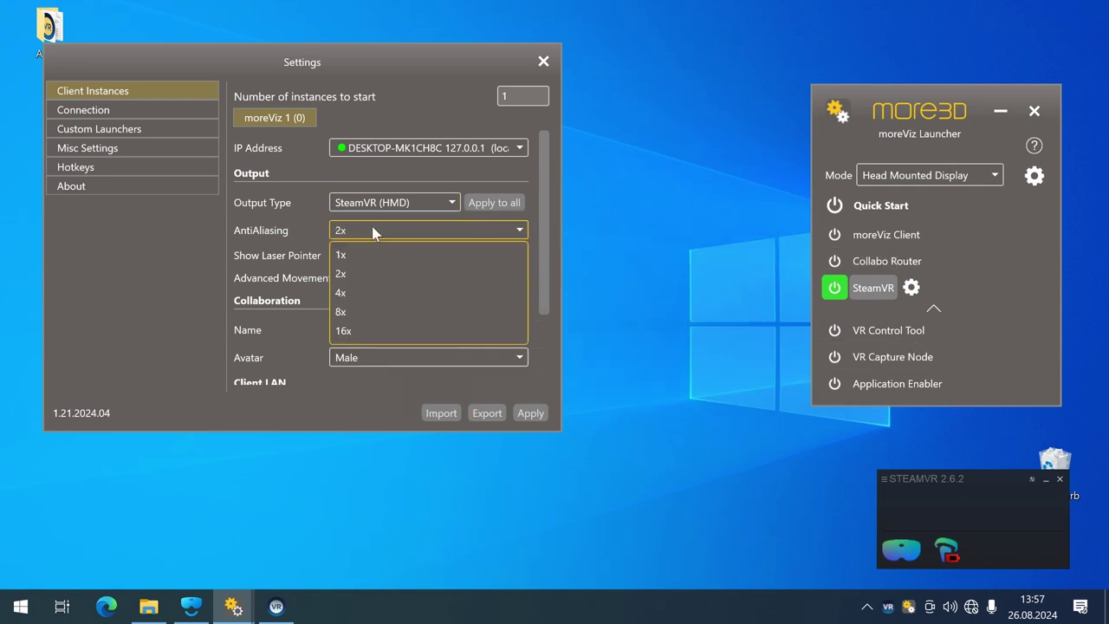
click(372, 274)
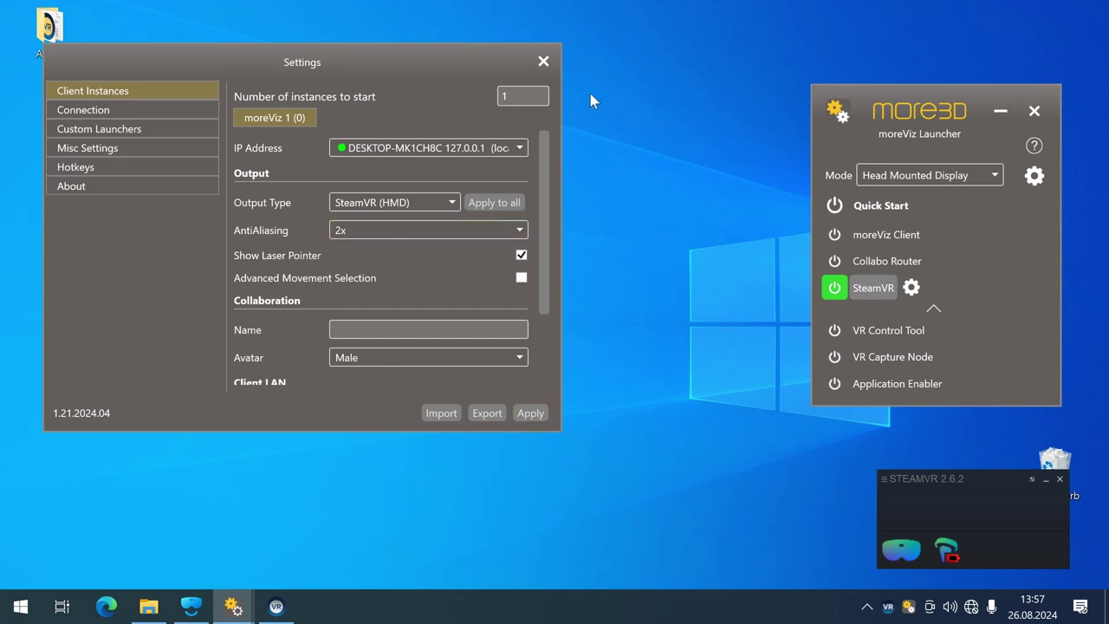
click(545, 61)
right_click(537, 213)
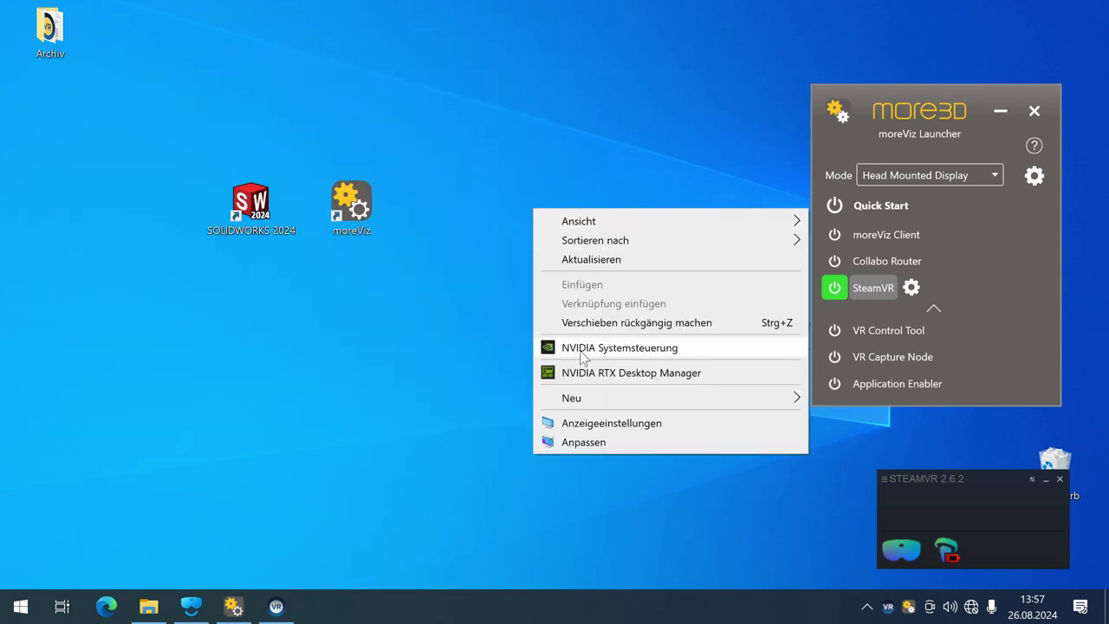
click(633, 355)
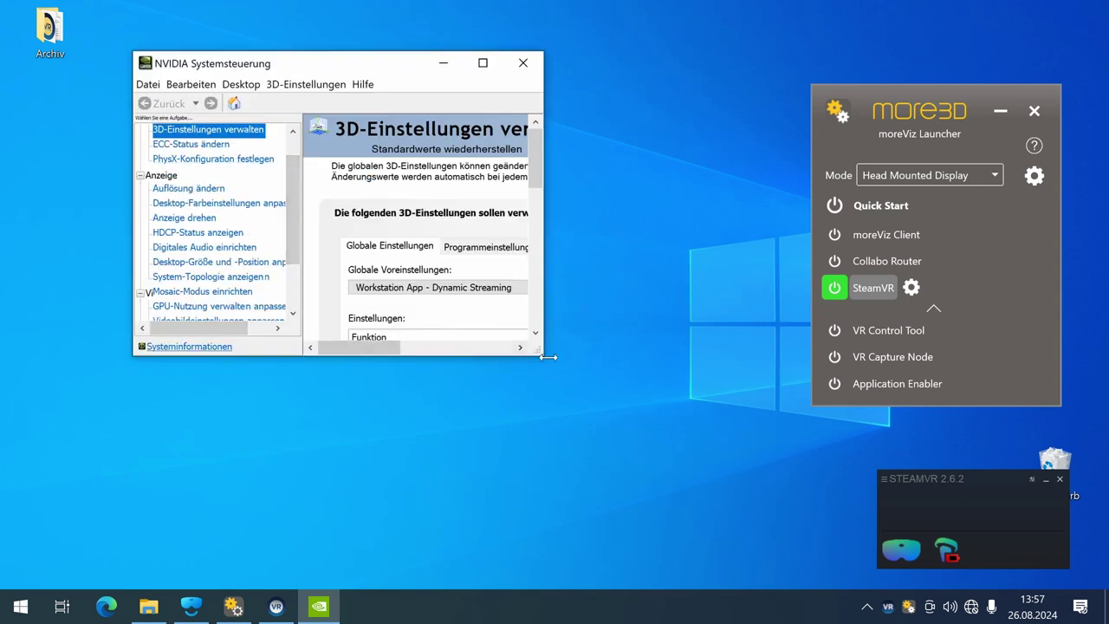
drag(548, 356, 825, 356)
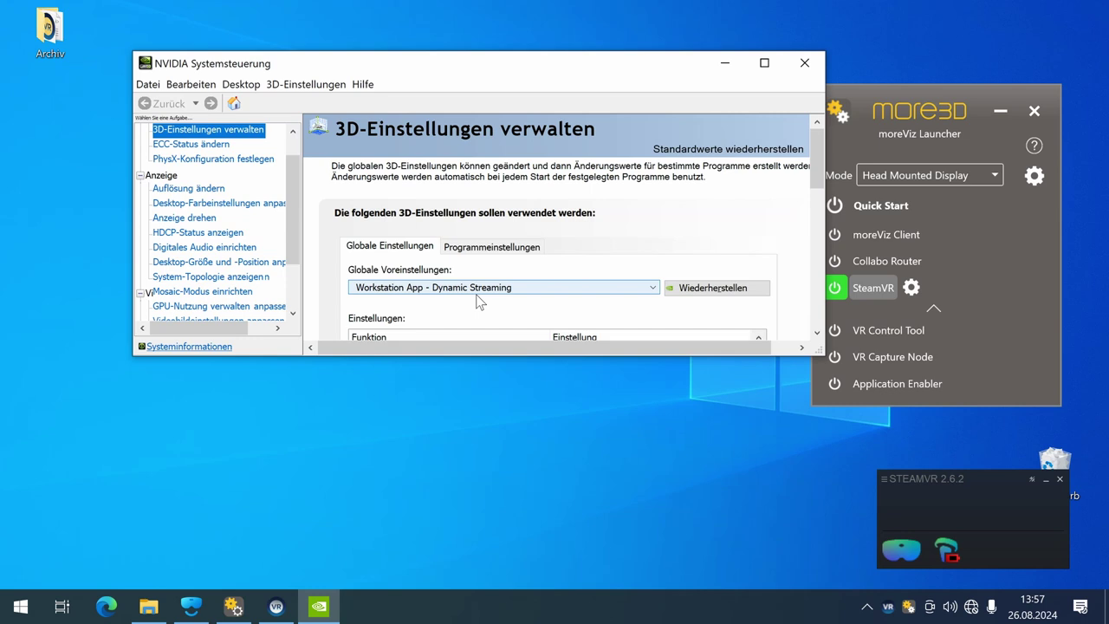
scroll(294, 160, up, 1)
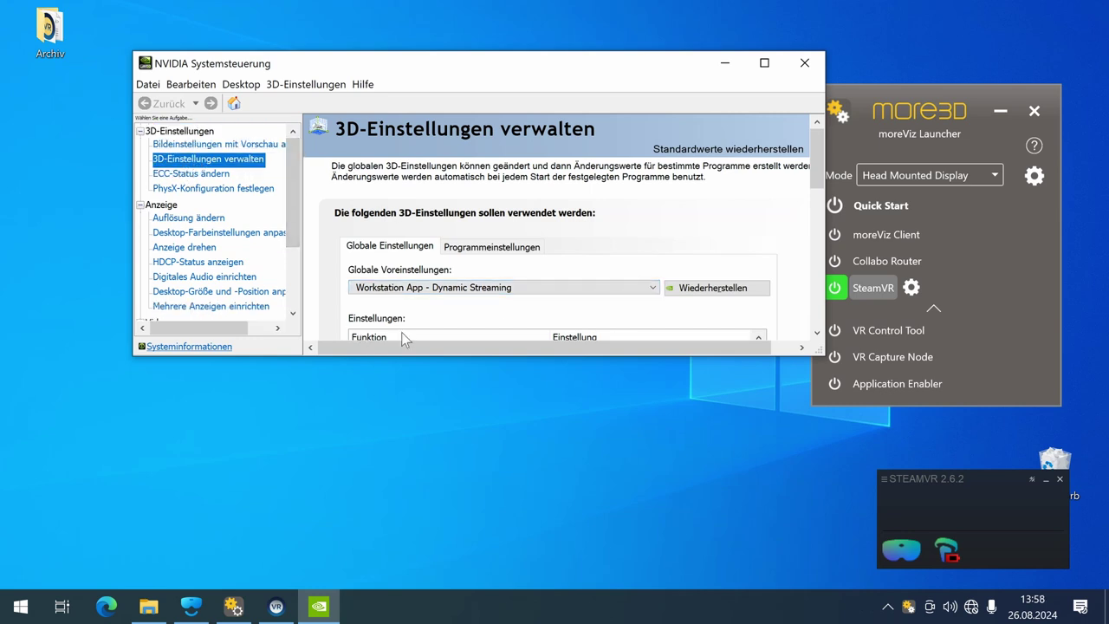
click(806, 66)
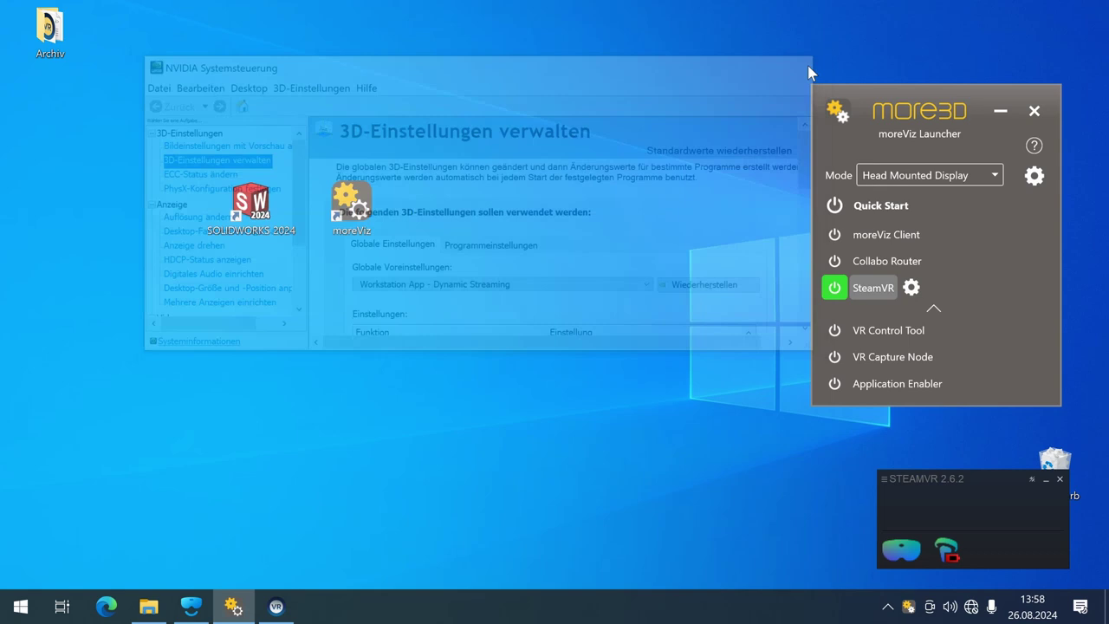
Start the moreViz client, snap its viewer to the right half, and launch SOLIDWORKS 2024
click(908, 234)
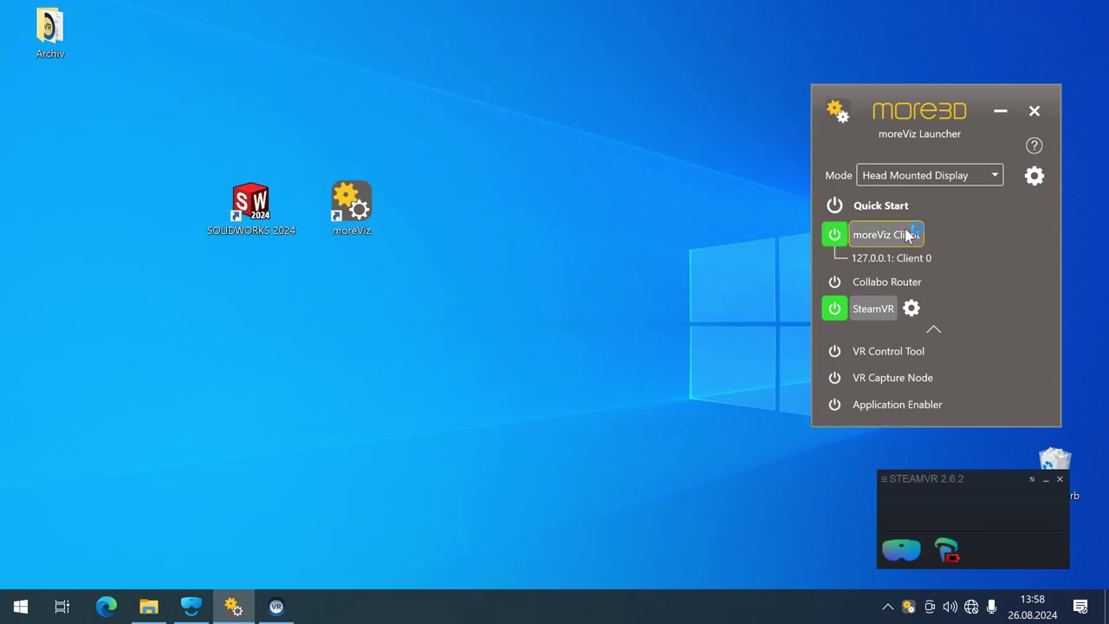
drag(128, 54, 1101, 126)
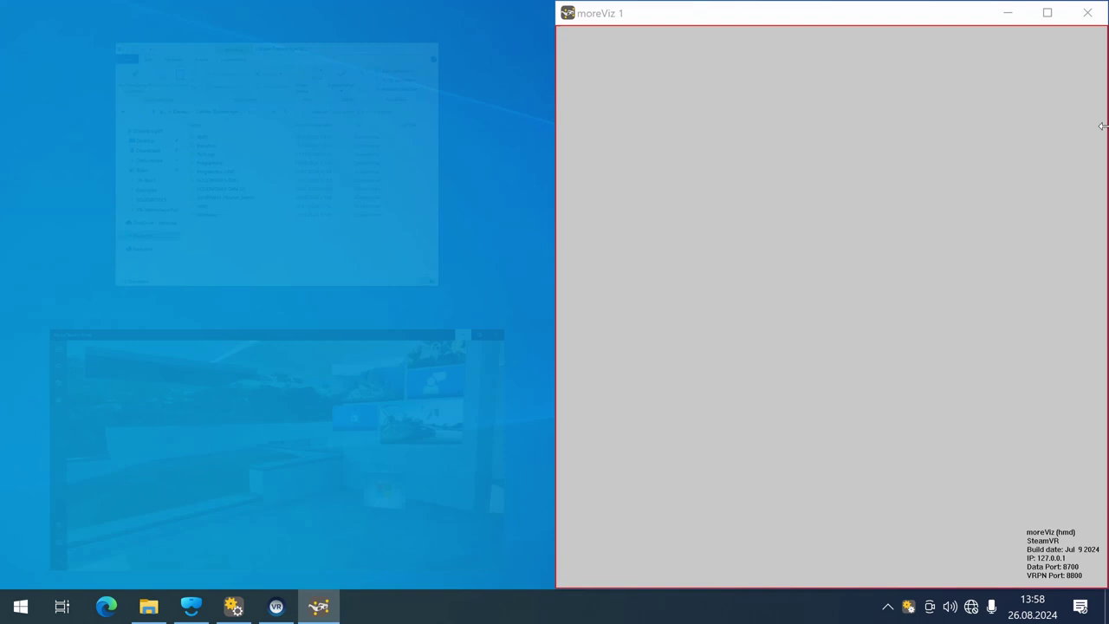
click(1015, 132)
click(251, 205)
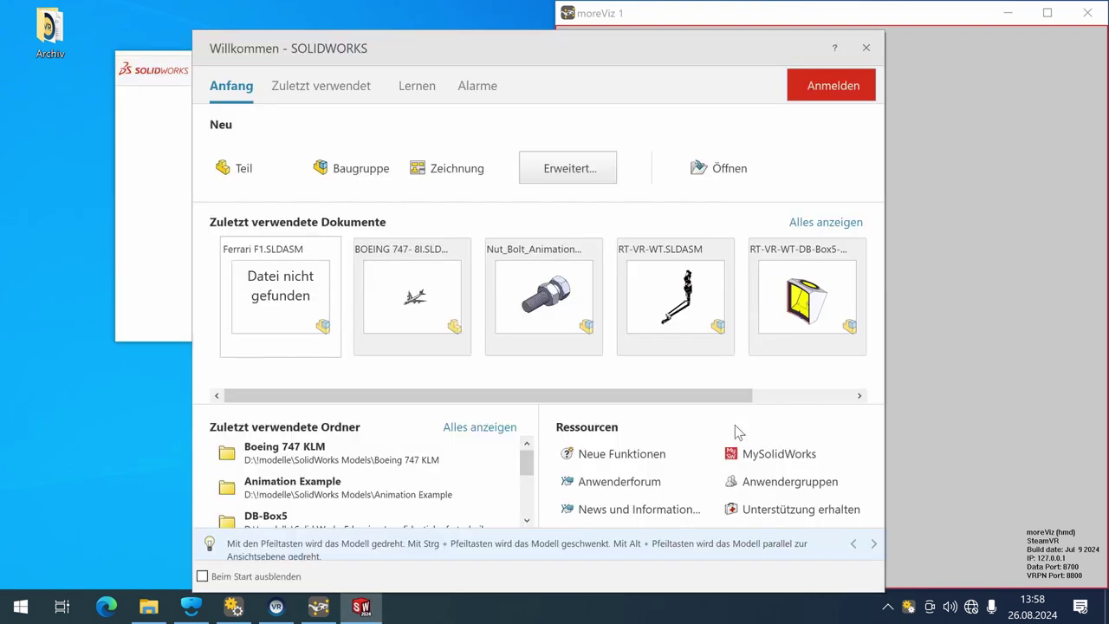
Dismiss the SOLIDWORKS Willkommen dialog
click(865, 48)
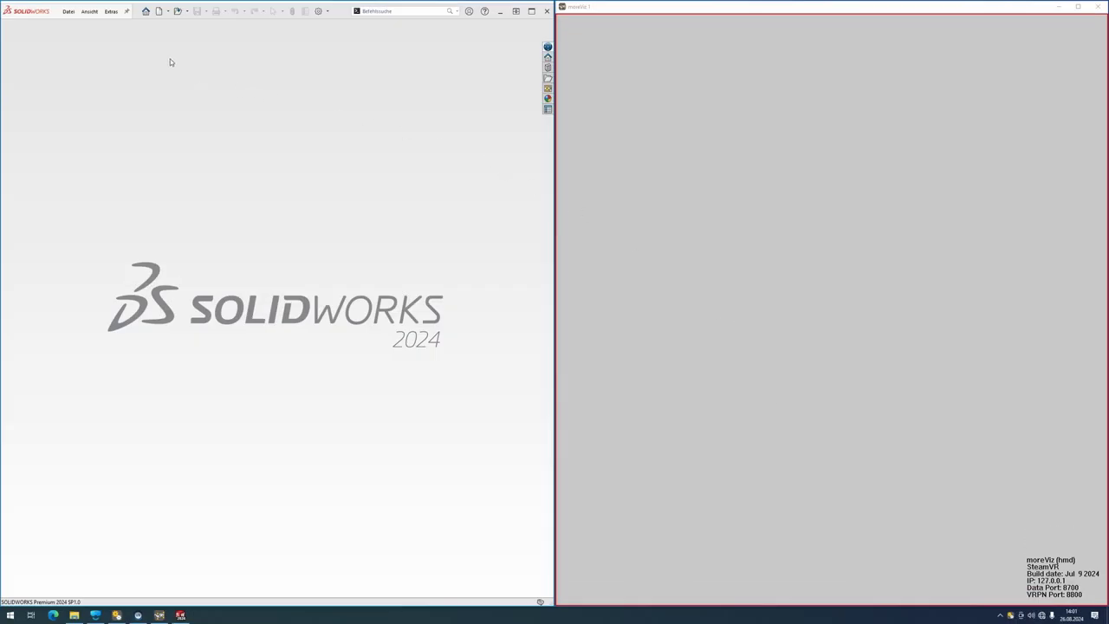
Open Extras > Optionen and scroll through the Leistung performance settings
click(111, 12)
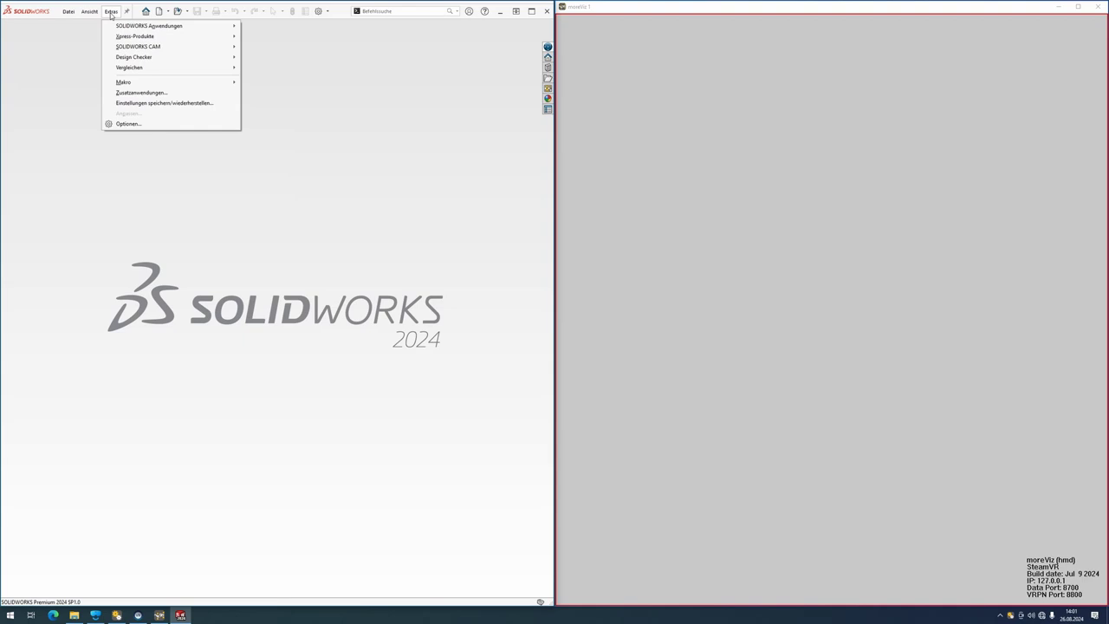
click(122, 125)
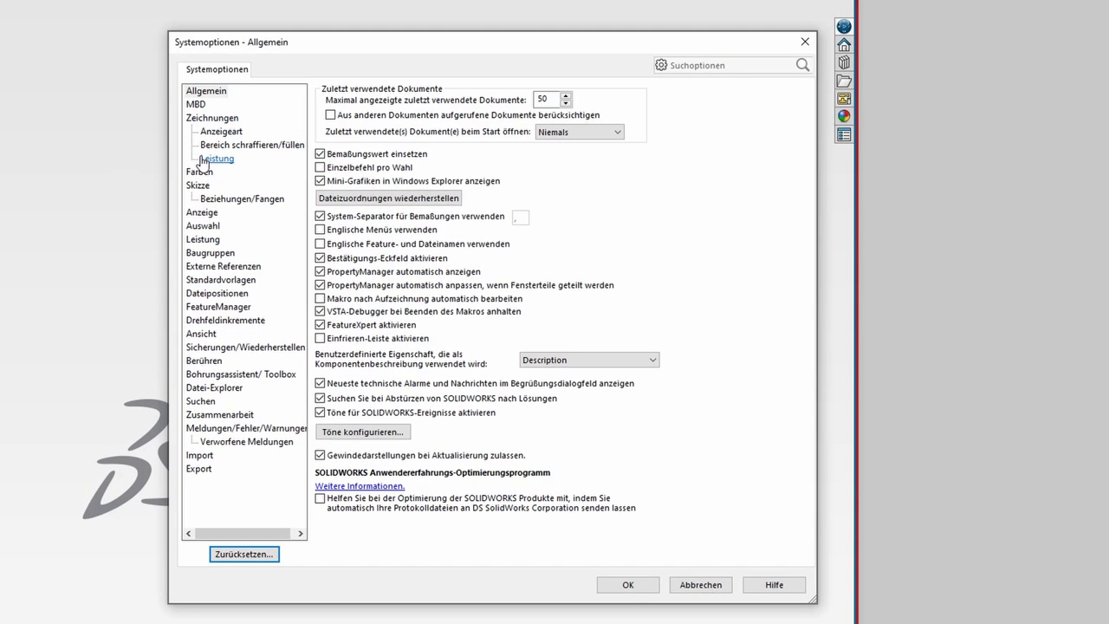
click(213, 244)
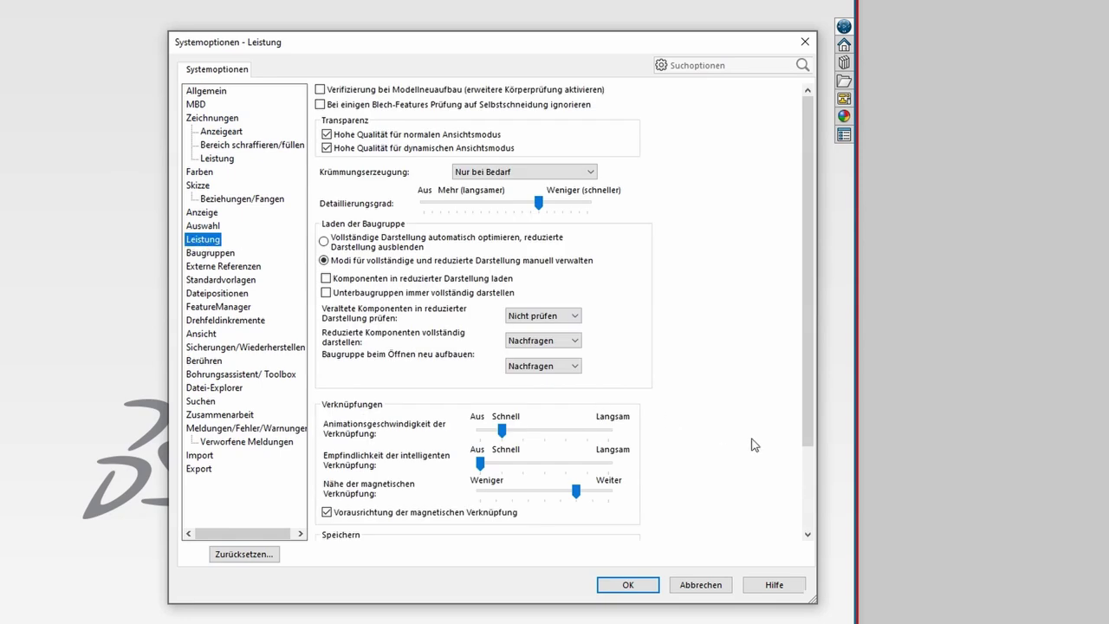
drag(808, 433, 803, 557)
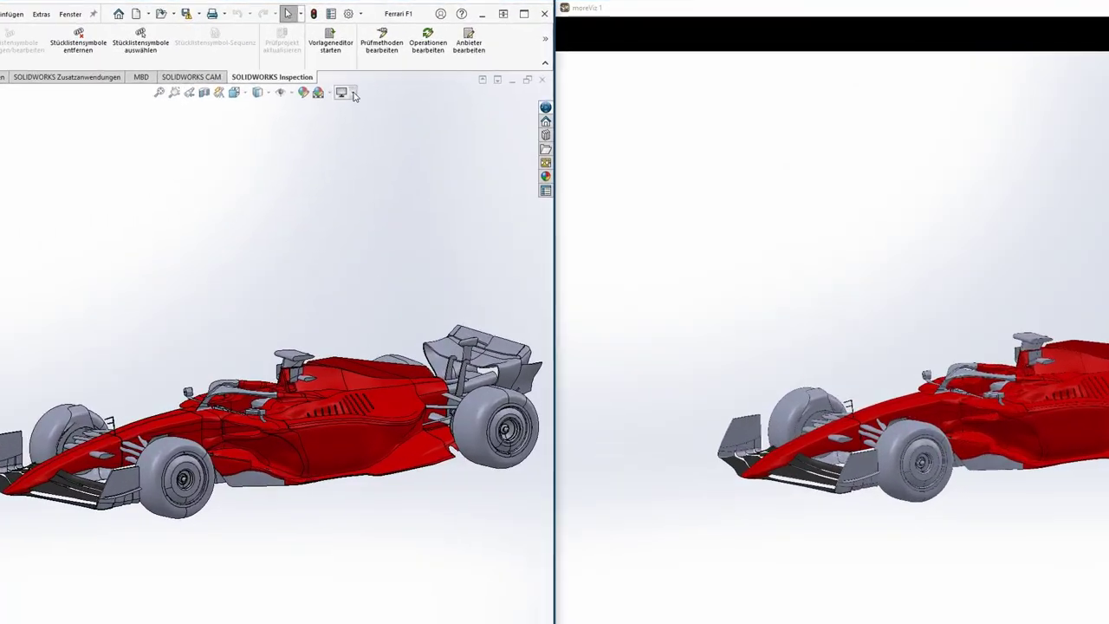
Switch the Ferrari F1 view to Perspektive from the heads-up display-style dropdown
click(403, 71)
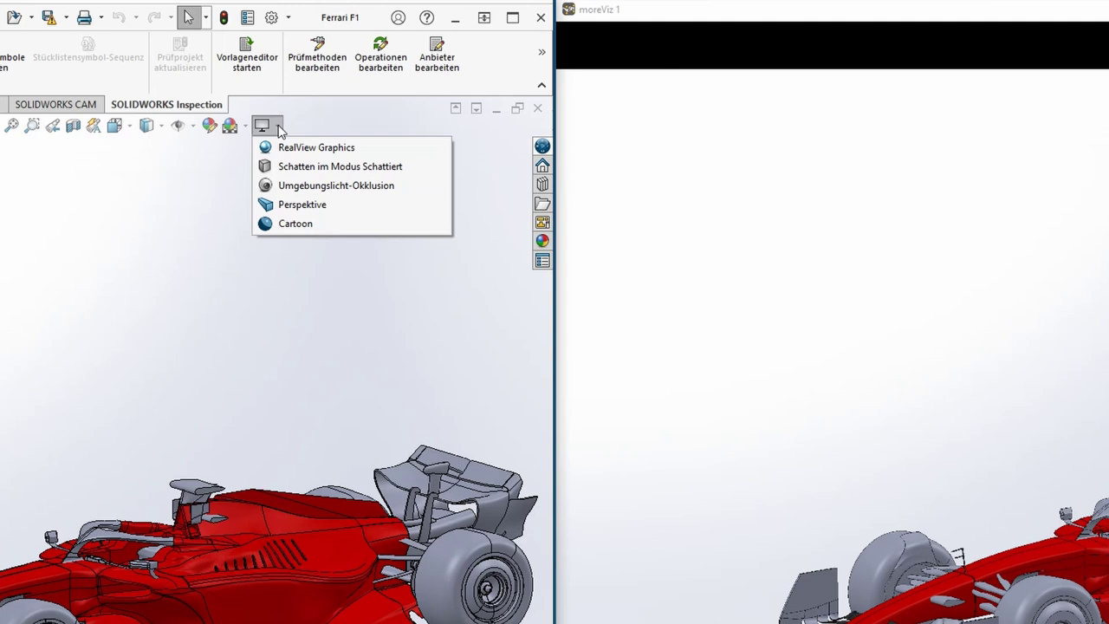
click(289, 206)
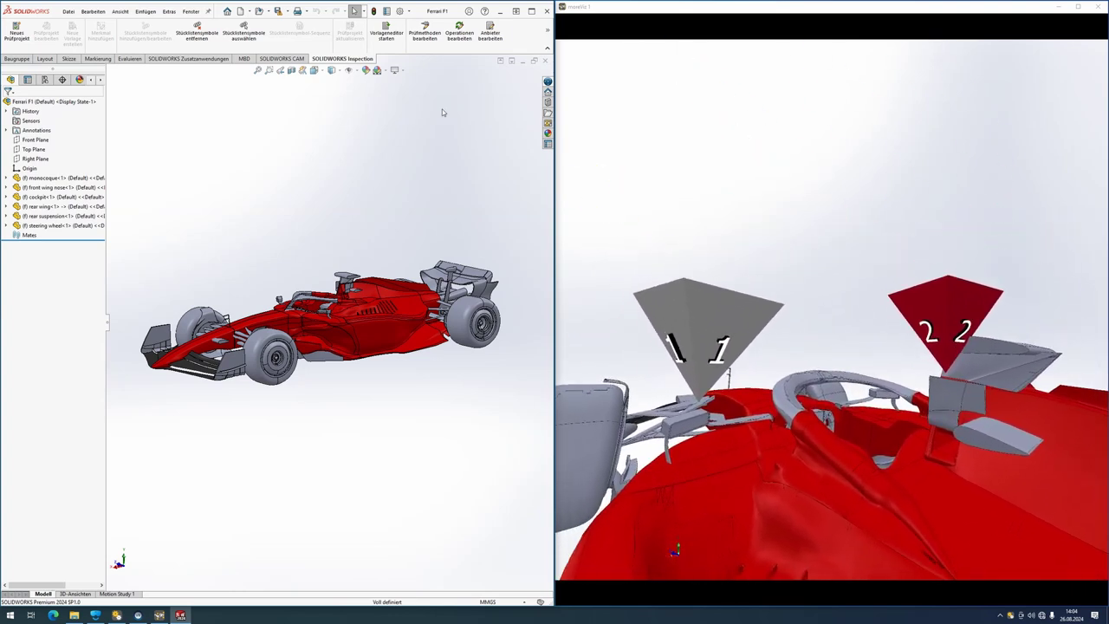
Enter the label 'text' for marker 2 in the moreViz viewer, correcting a typo
click(715, 297)
text(tex6)
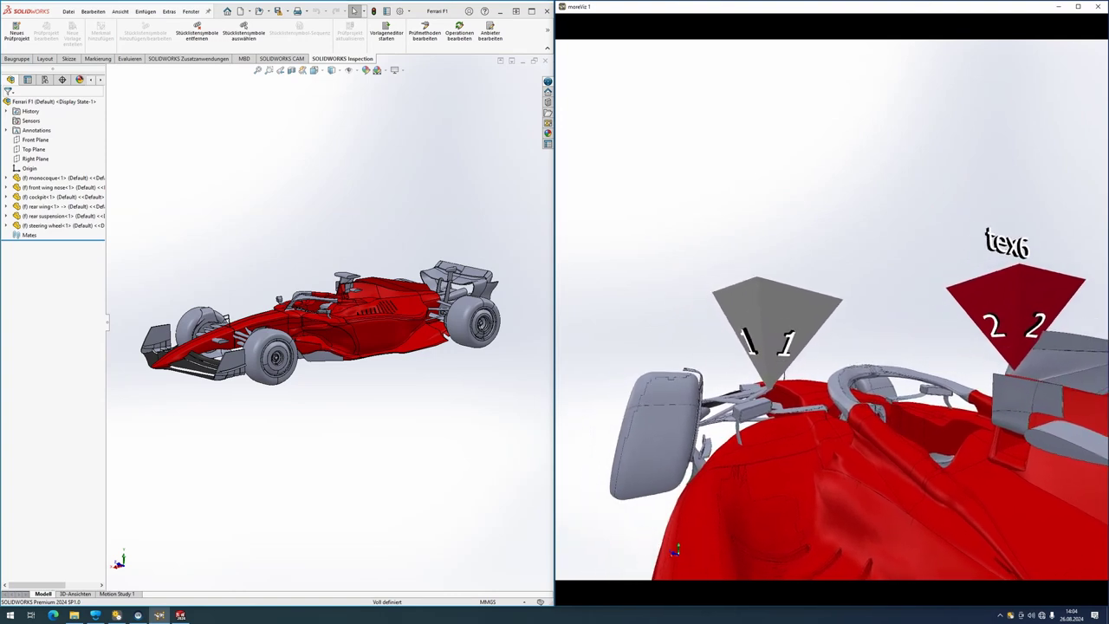
key(BackSpace)
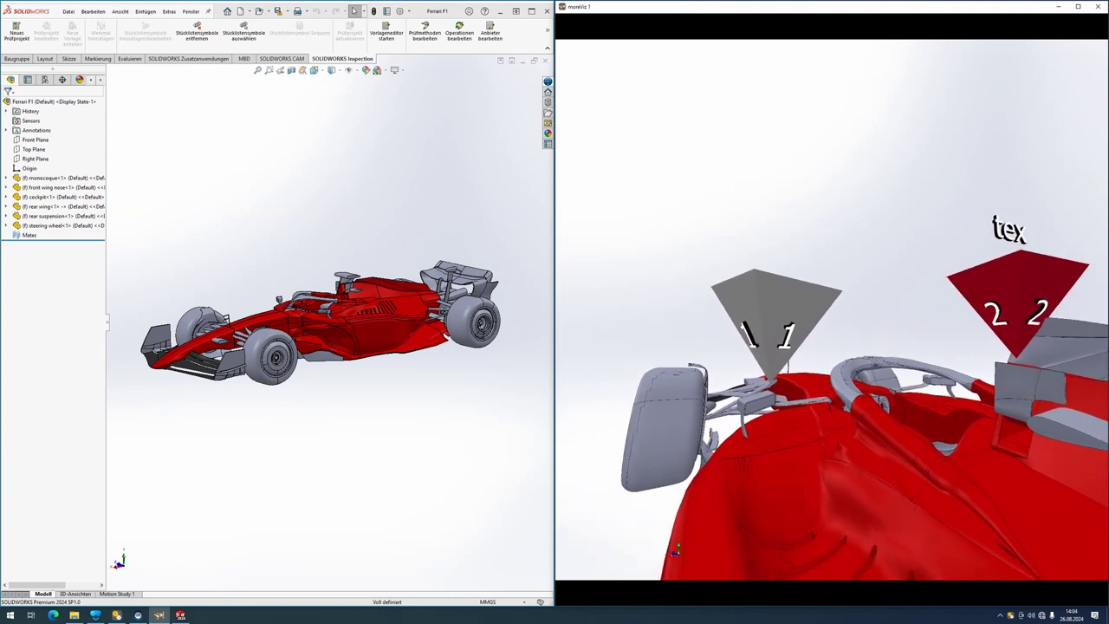
text(t)
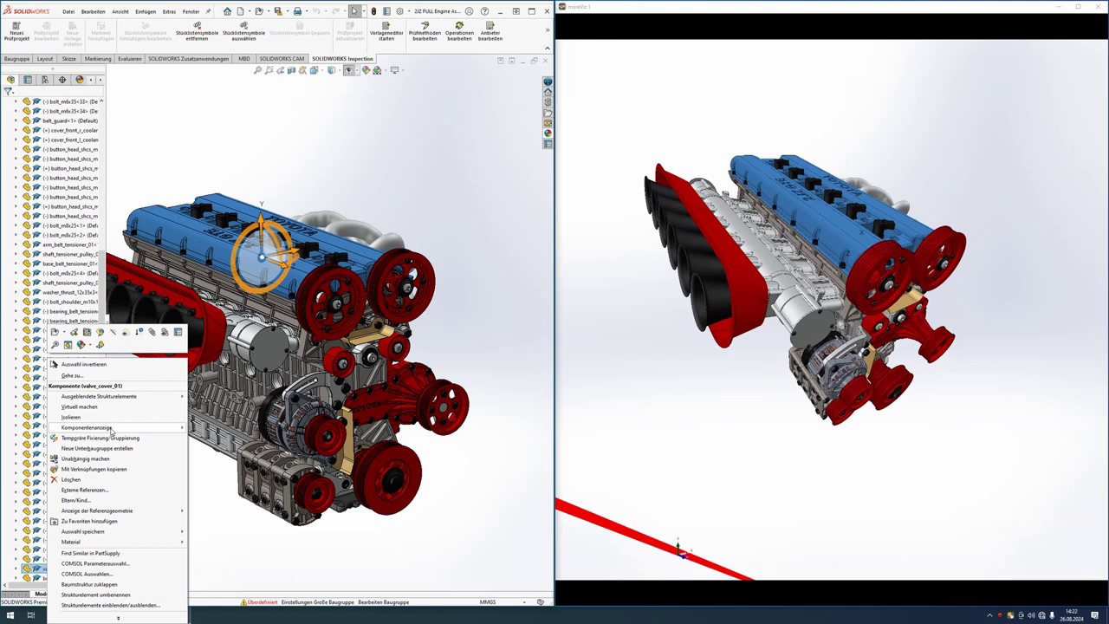
Show the valve cover with hidden edges visible and set the cylinder head to Drahtdarstellung
mouse_move(130, 427)
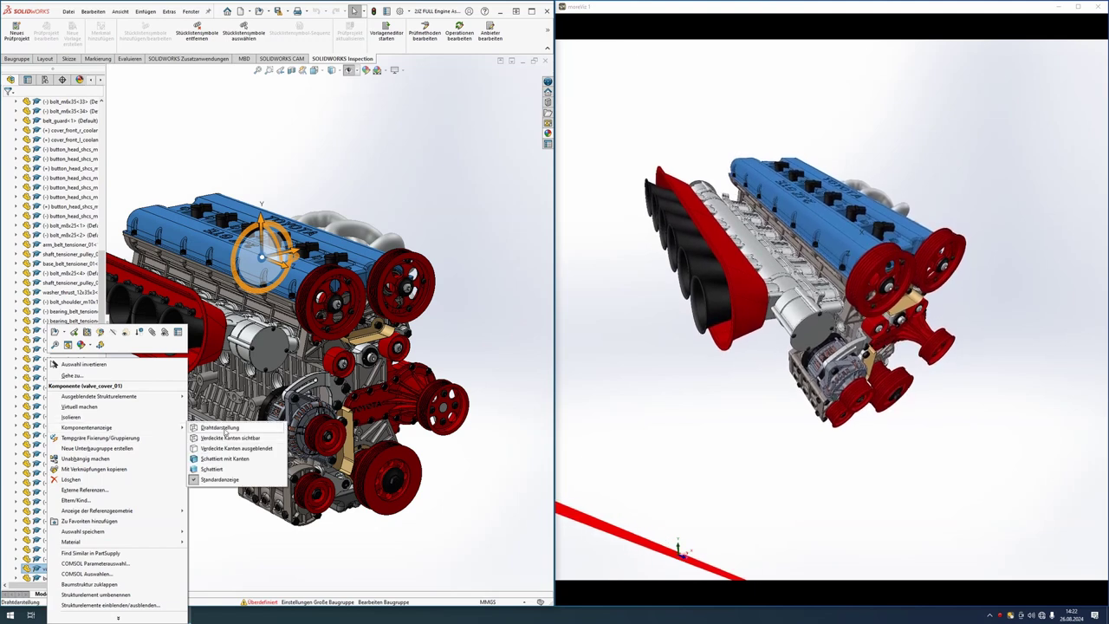
click(218, 439)
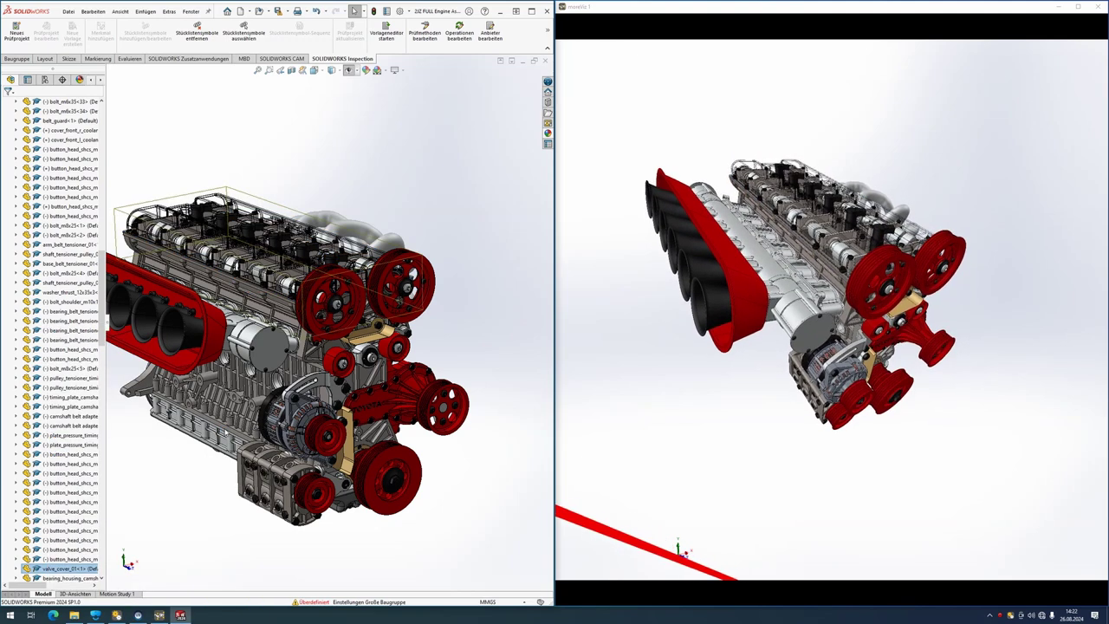
click(265, 306)
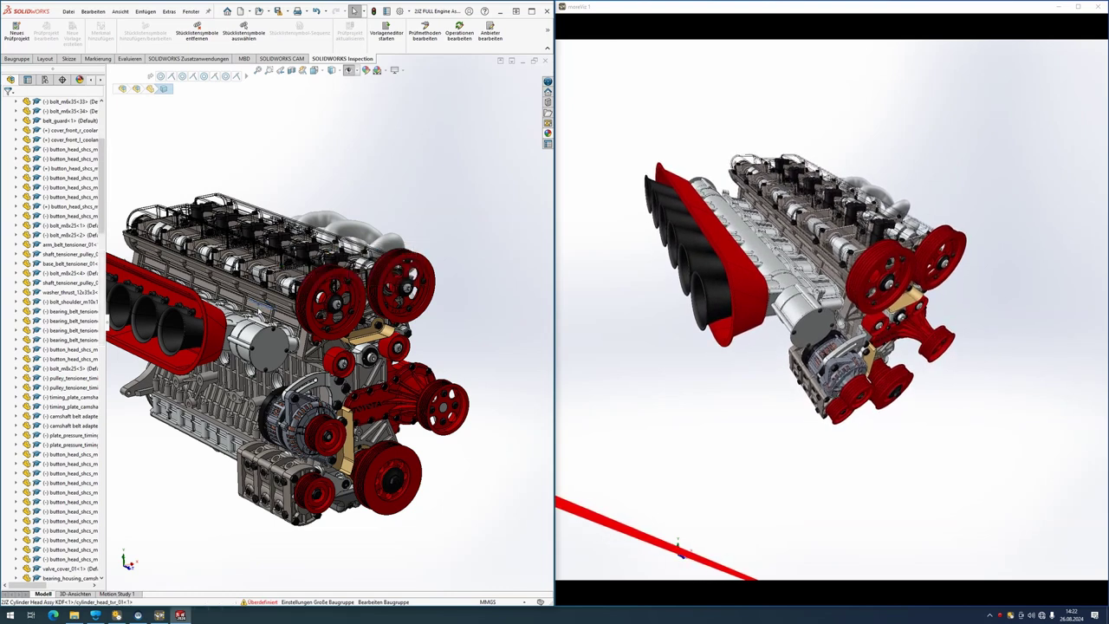
click(260, 309)
right_click(61, 106)
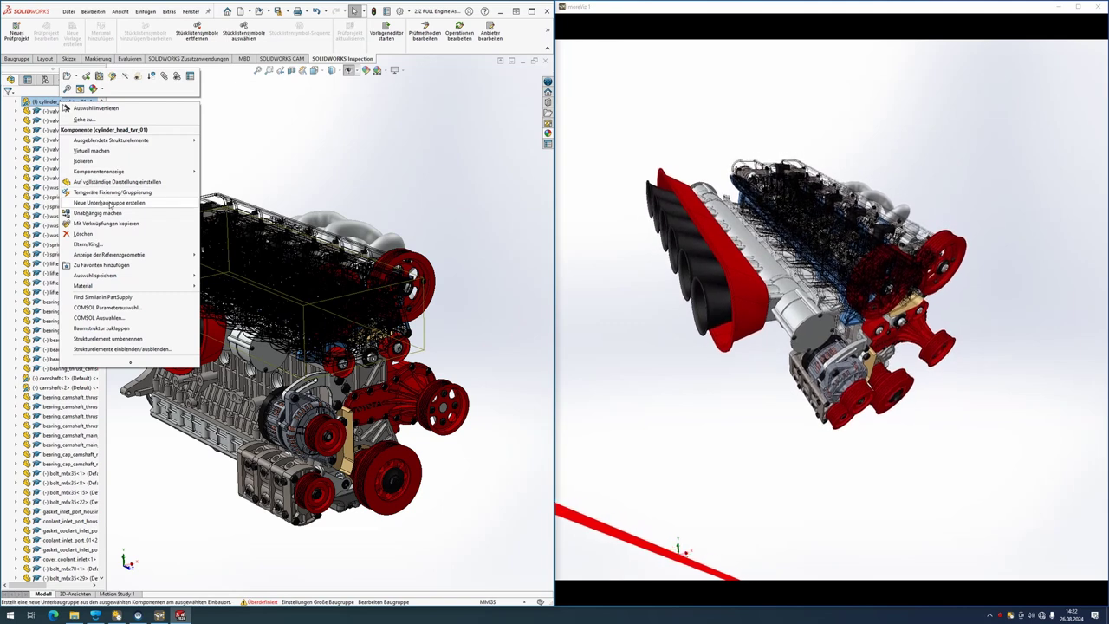
mouse_move(126, 172)
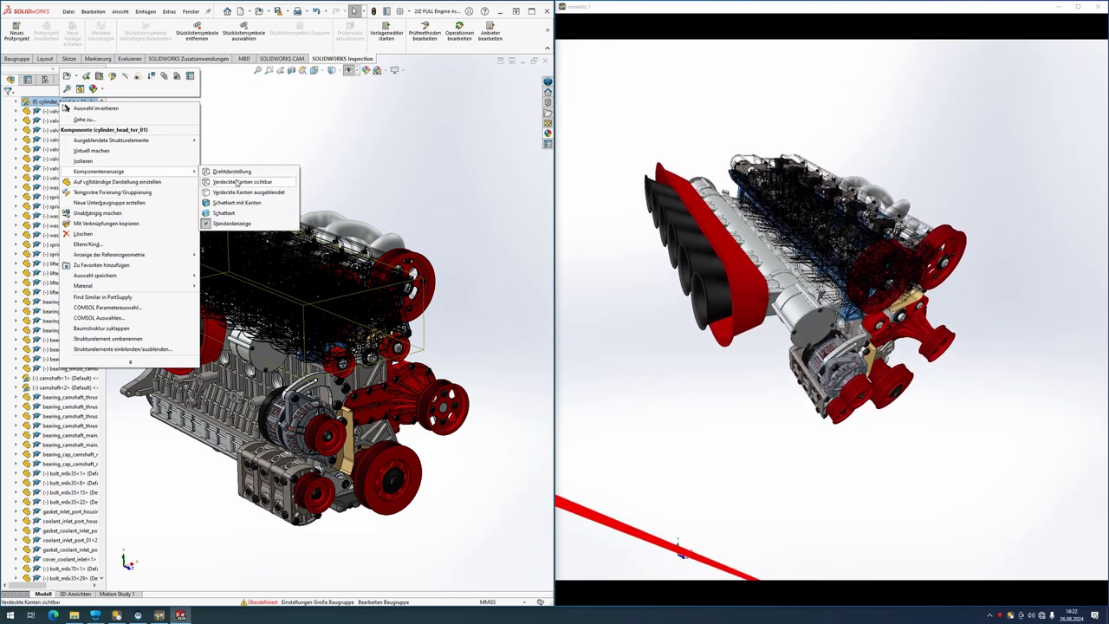
click(241, 172)
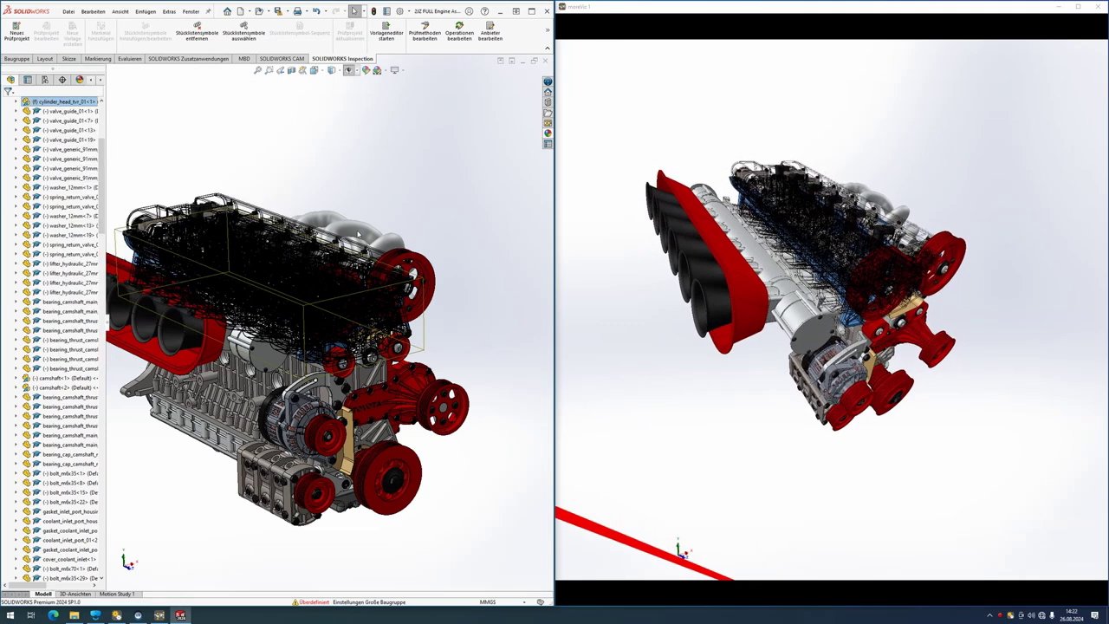
click(407, 197)
Set the engine block to Drahtdarstellung wireframe, orbiting the engine to view it
middle_drag(404, 214, 284, 341)
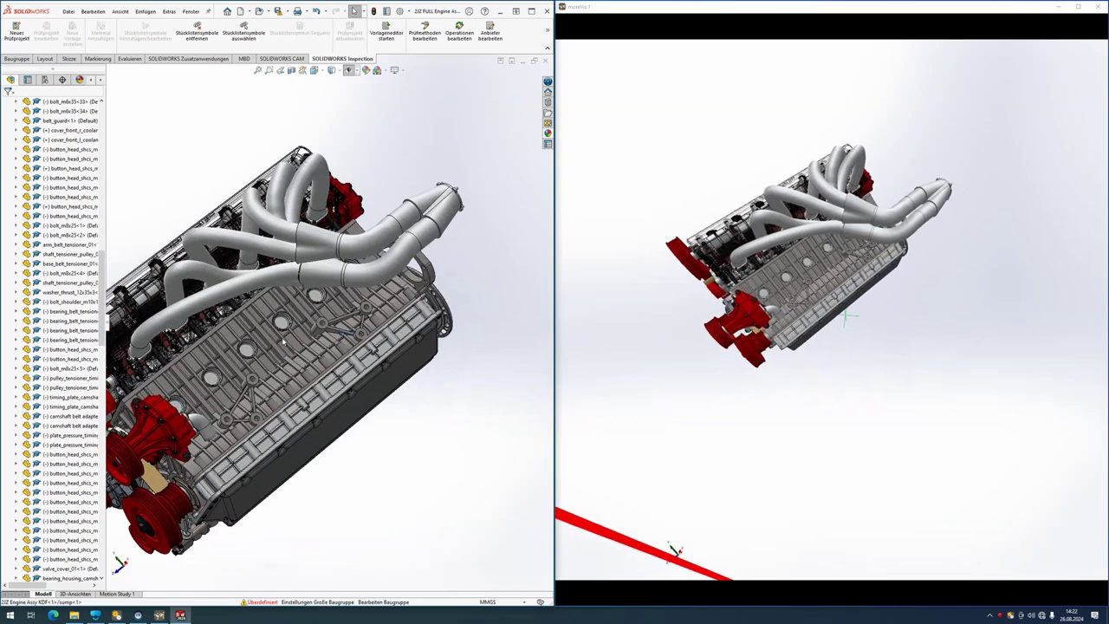
click(236, 329)
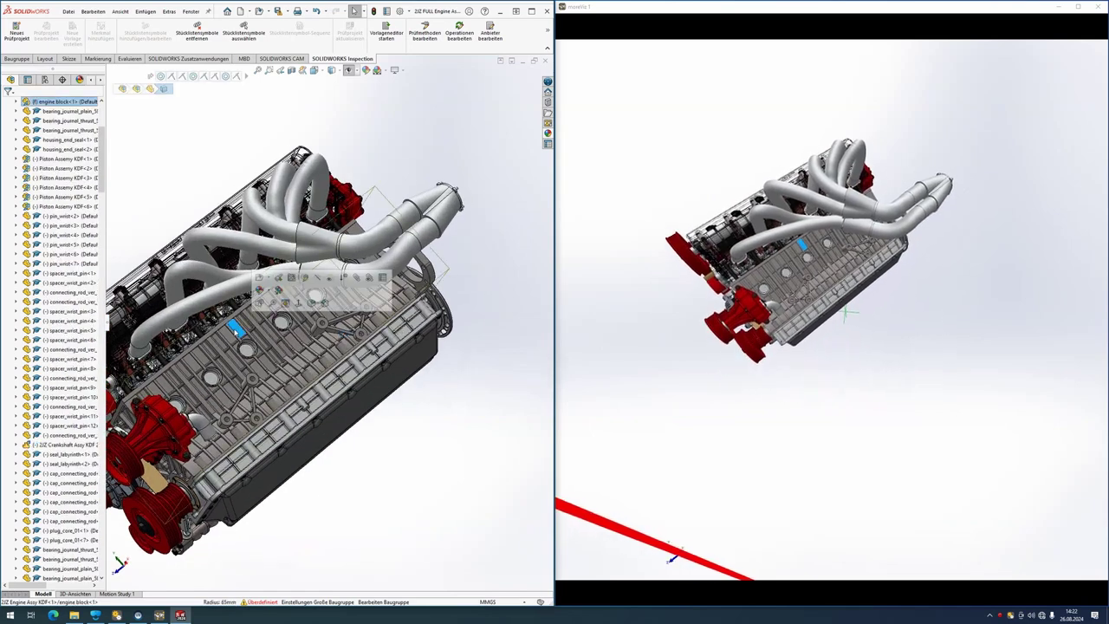
right_click(80, 103)
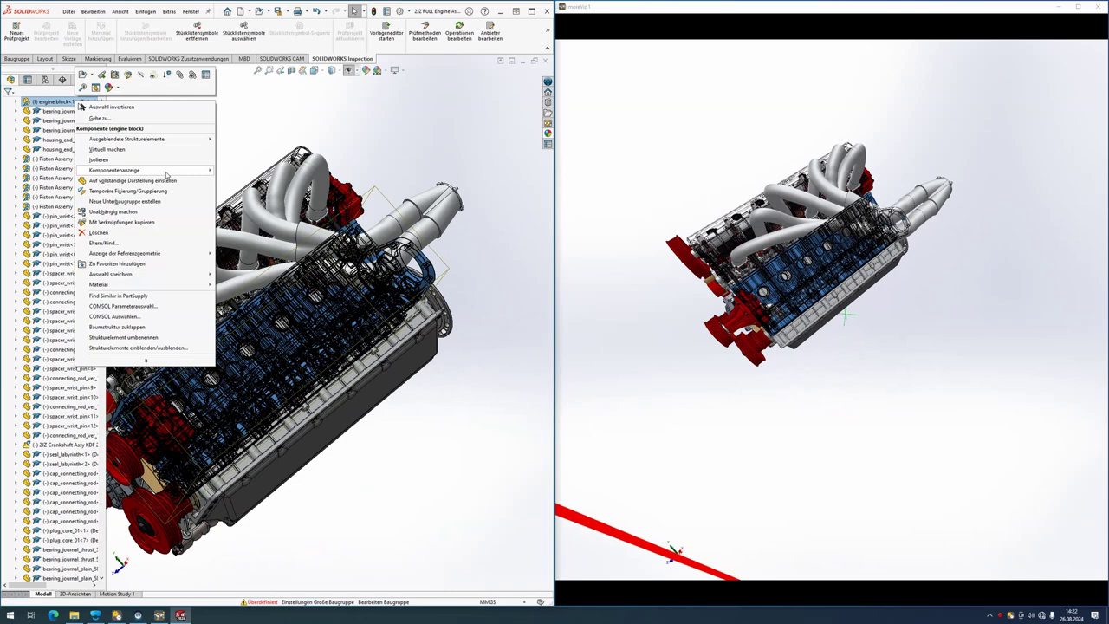
mouse_move(166, 174)
click(256, 171)
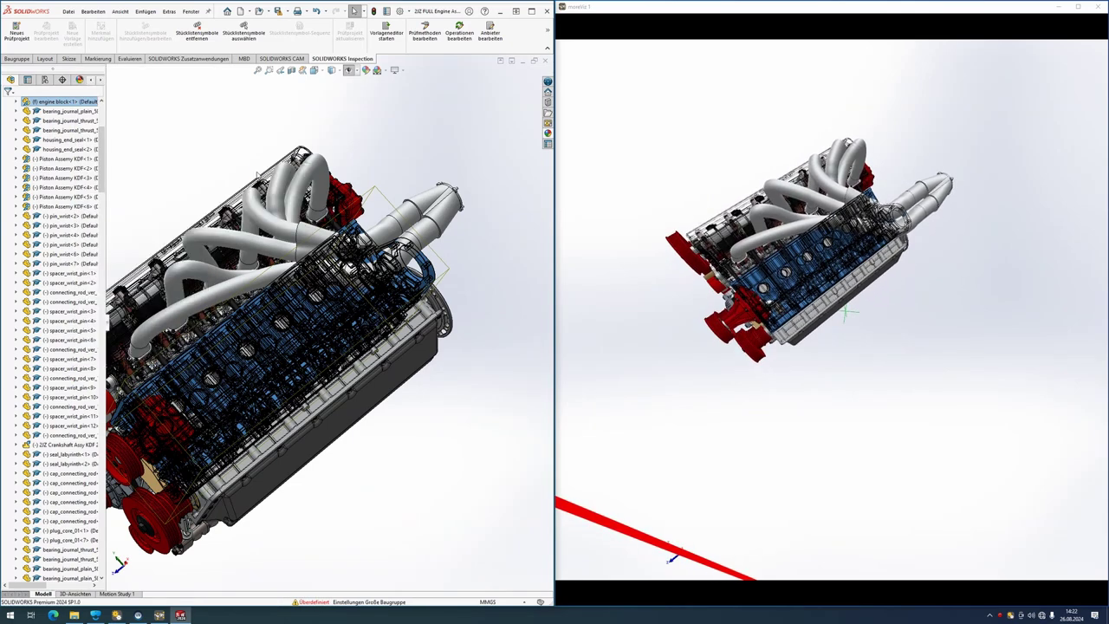
middle_drag(260, 261, 338, 257)
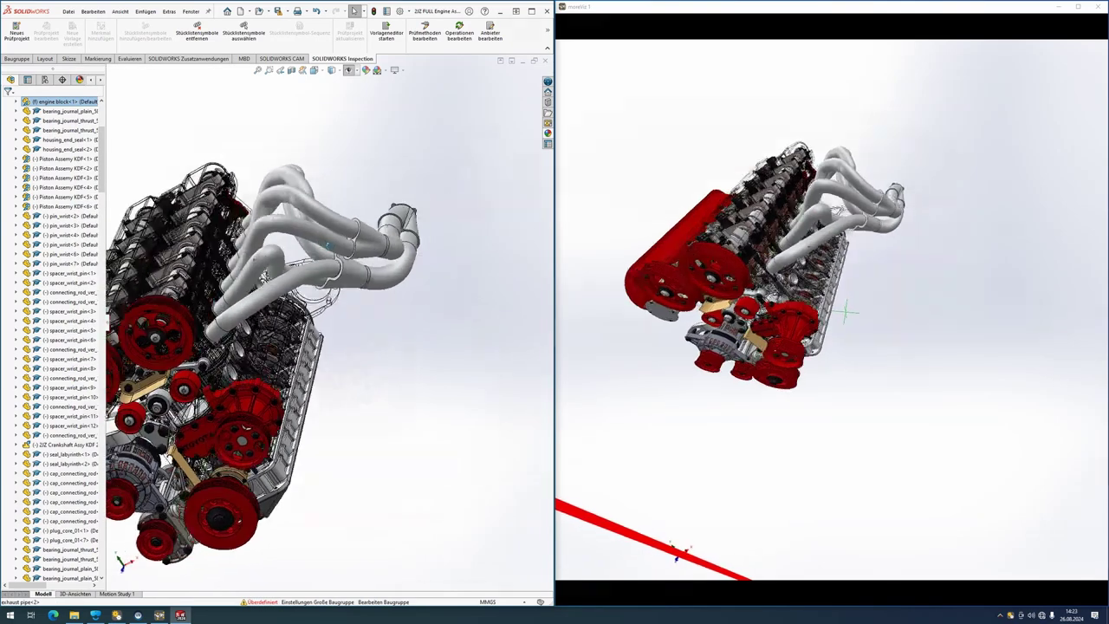